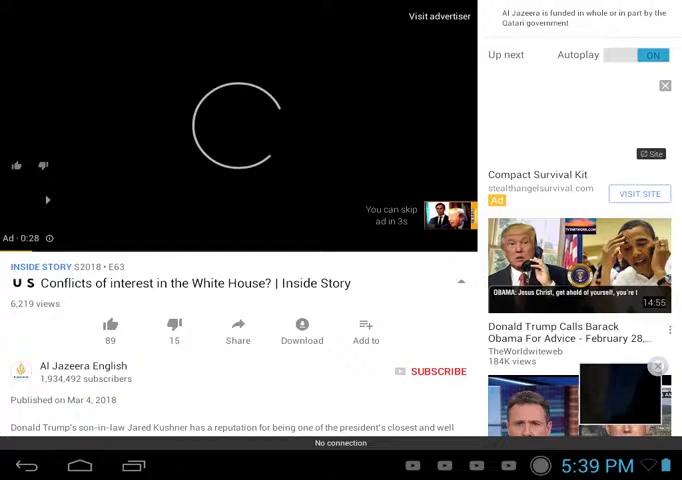
- Leave the stalled YouTube news video for the Android home screen and its app shortcuts
key("Home")
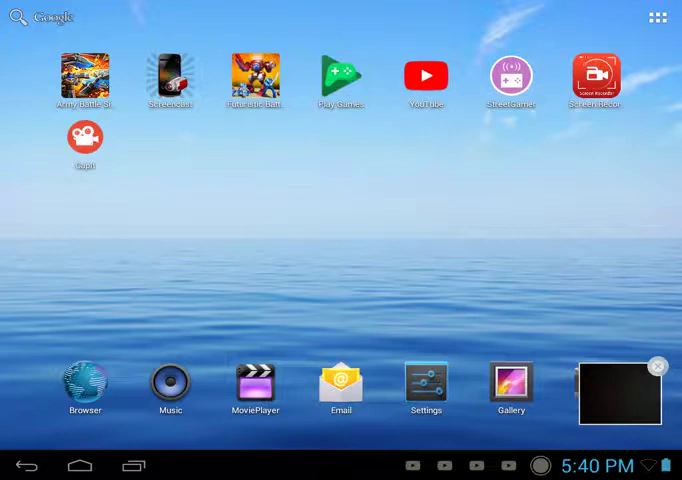